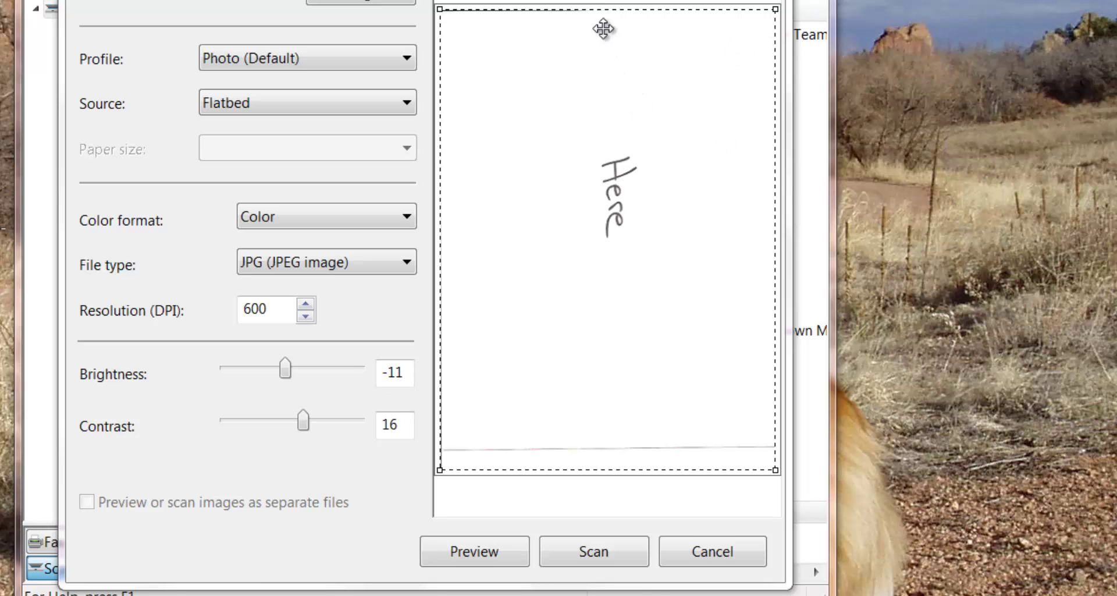
Shrink the scan frame tightly around the handwritten 'Here' and scan it to a new JPG.
left_click_drag(439, 9, 554, 132)
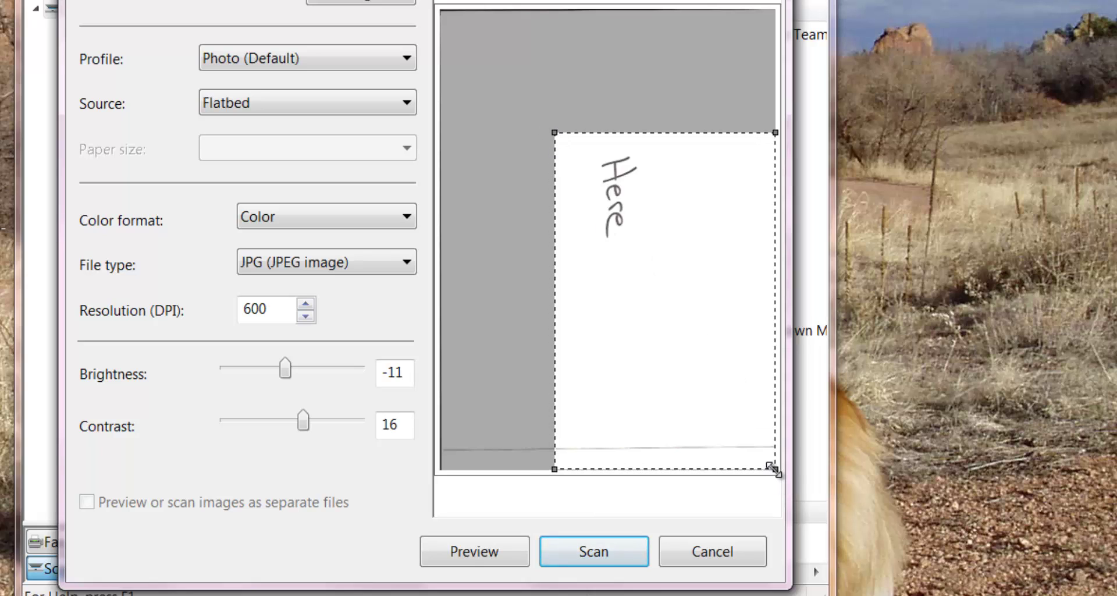
left_click_drag(775, 469, 679, 271)
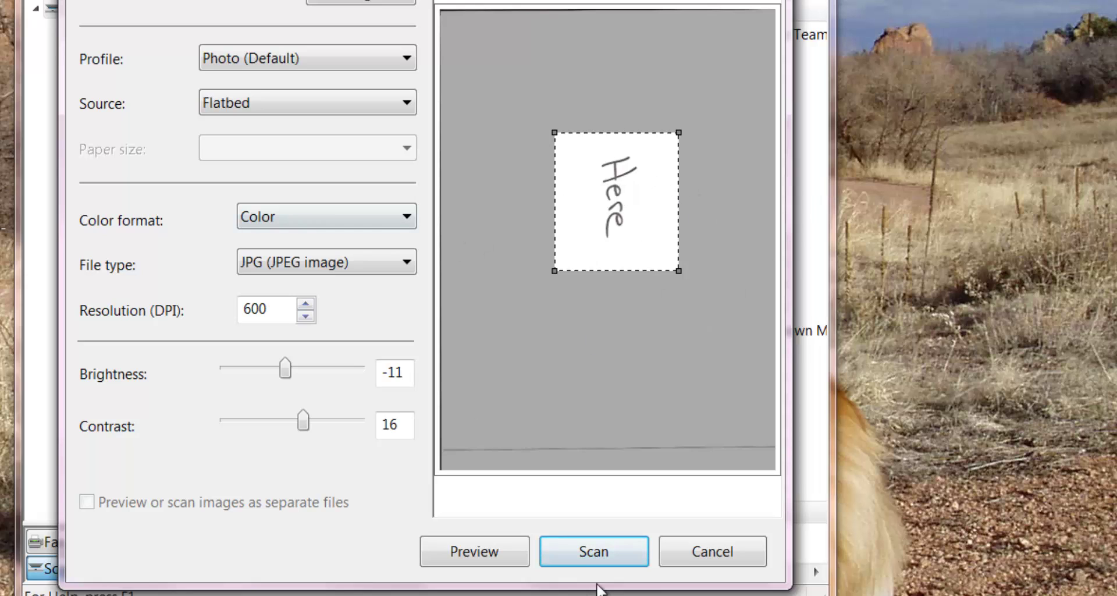
left_click(711, 553)
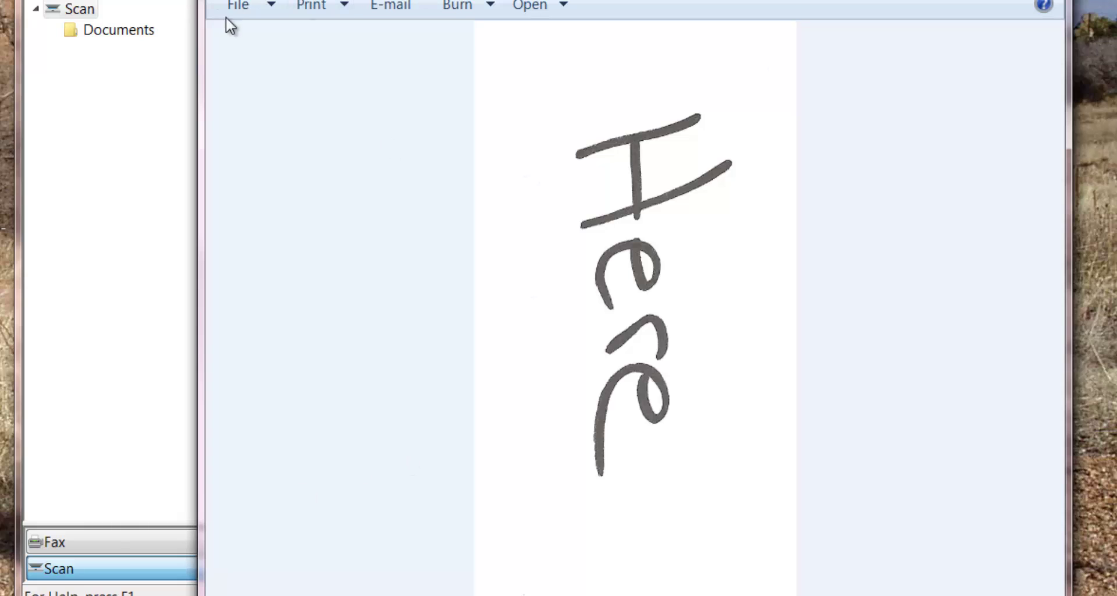
Save a copy of the scan to the Desktop as 'here', then close Photo Viewer and Fax and Scan.
left_click(244, 7)
left_click(274, 52)
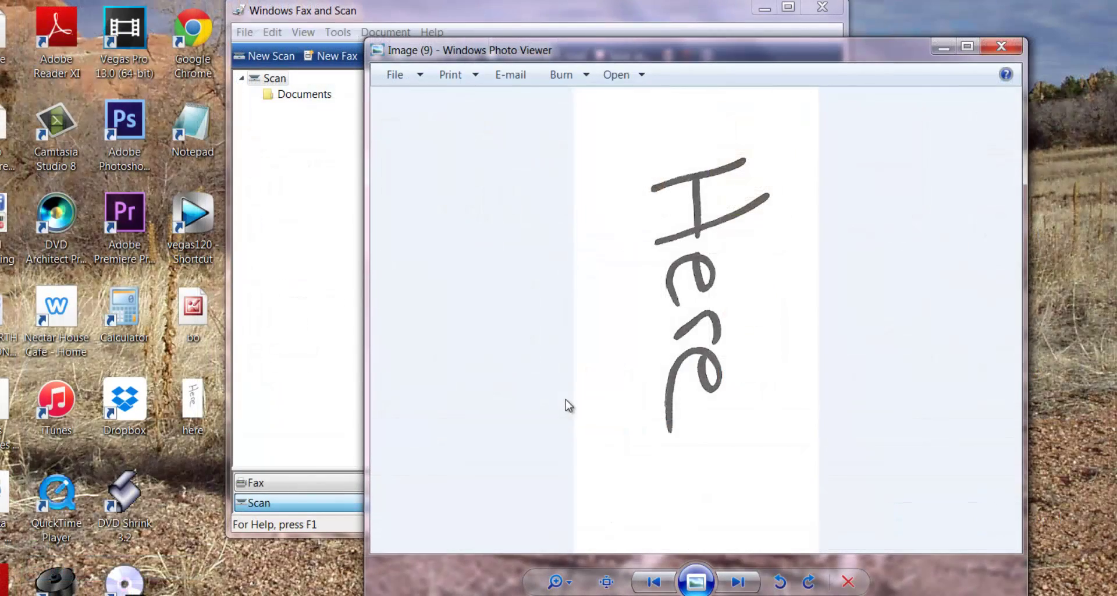
left_click(1001, 50)
left_click(822, 7)
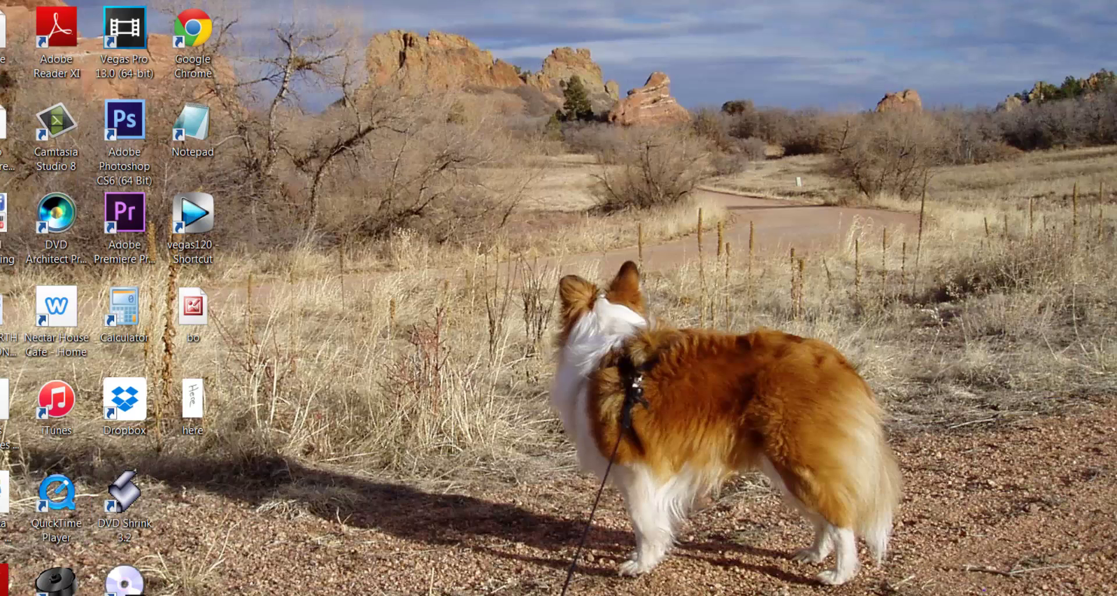
Restore Photoshop and open here.jpg from the Desktop.
mouse_move(127, 593)
left_click(126, 558)
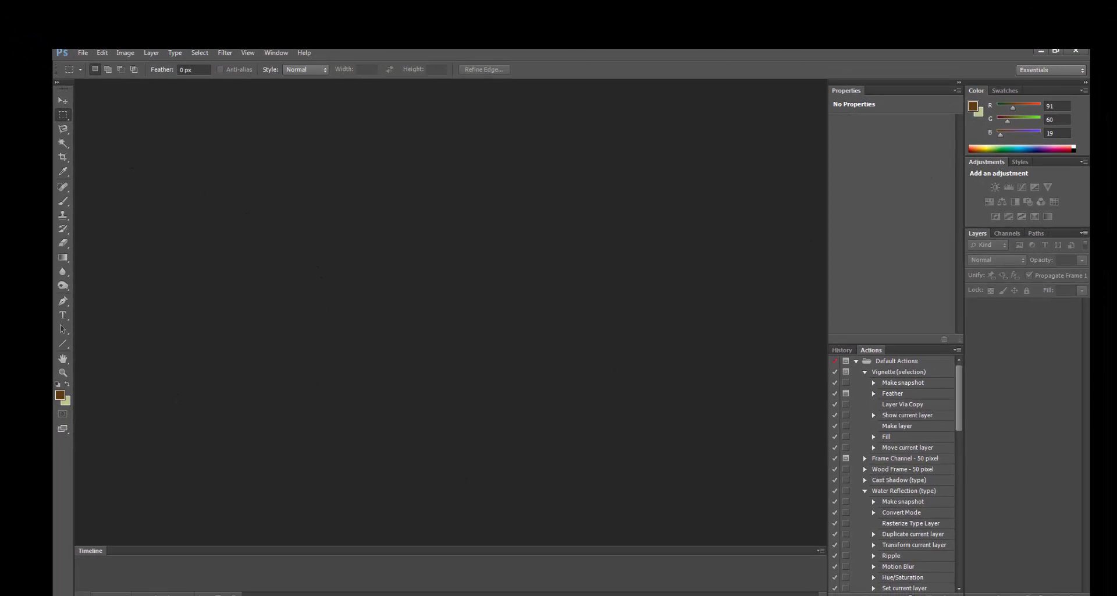
mouse_move(336, 593)
left_click(83, 54)
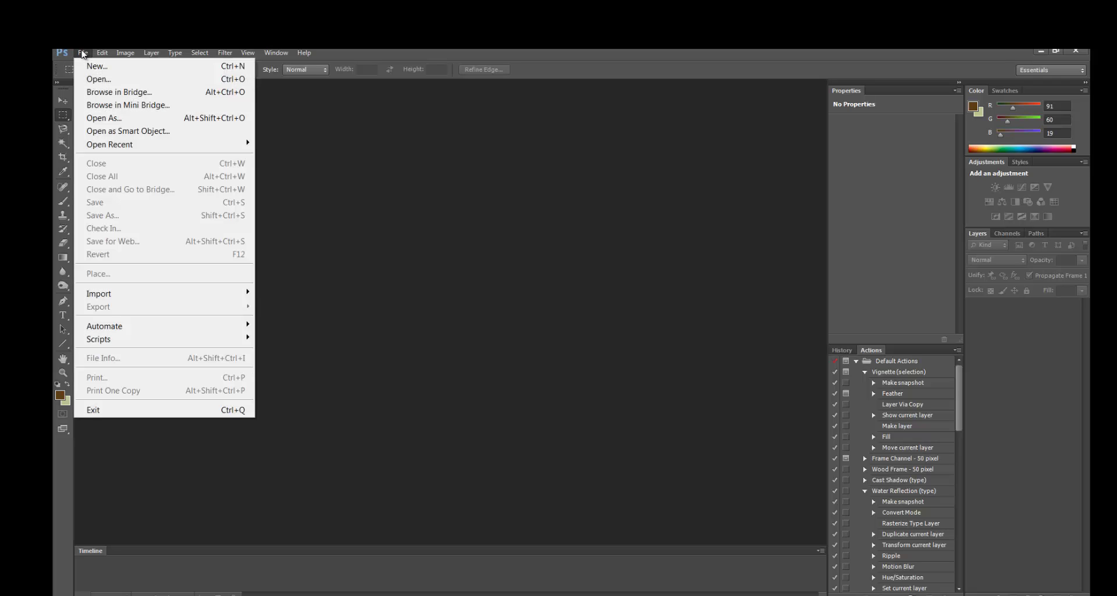
left_click(124, 77)
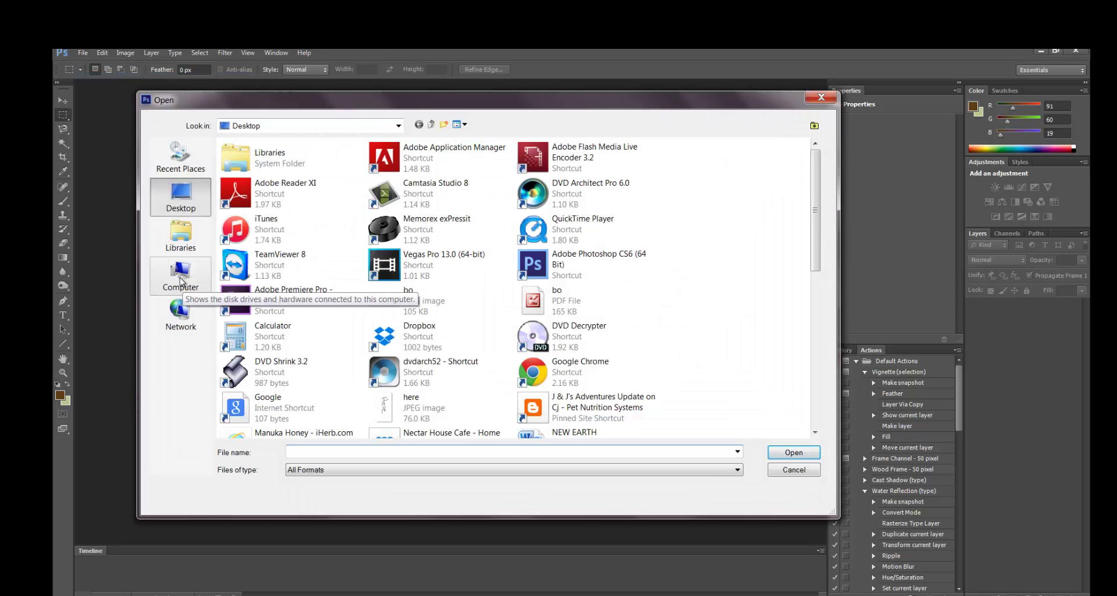
scroll(397, 215, "down", 3)
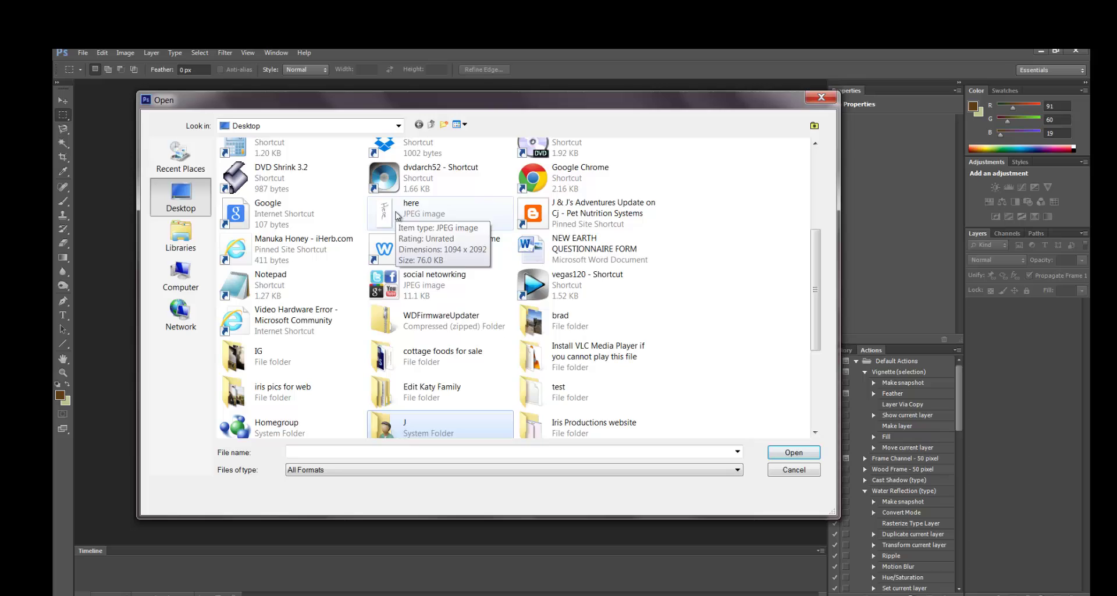
double_click(397, 215)
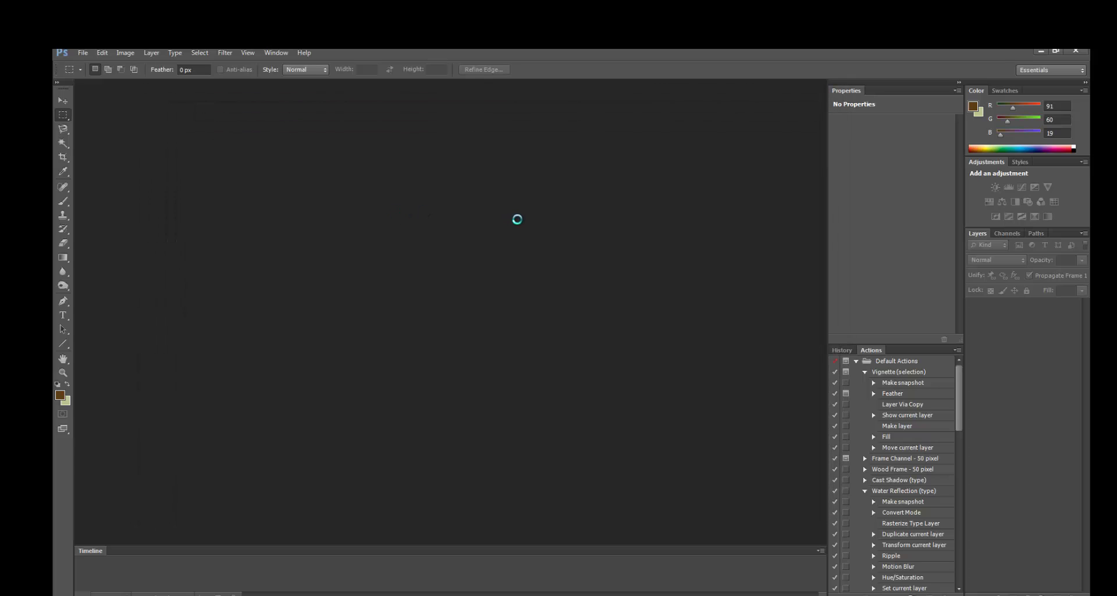
Rotate the canvas 90° clockwise, then 180°, so 'Here' reads upright left to right.
left_click(139, 53)
left_click(139, 54)
left_click(151, 54)
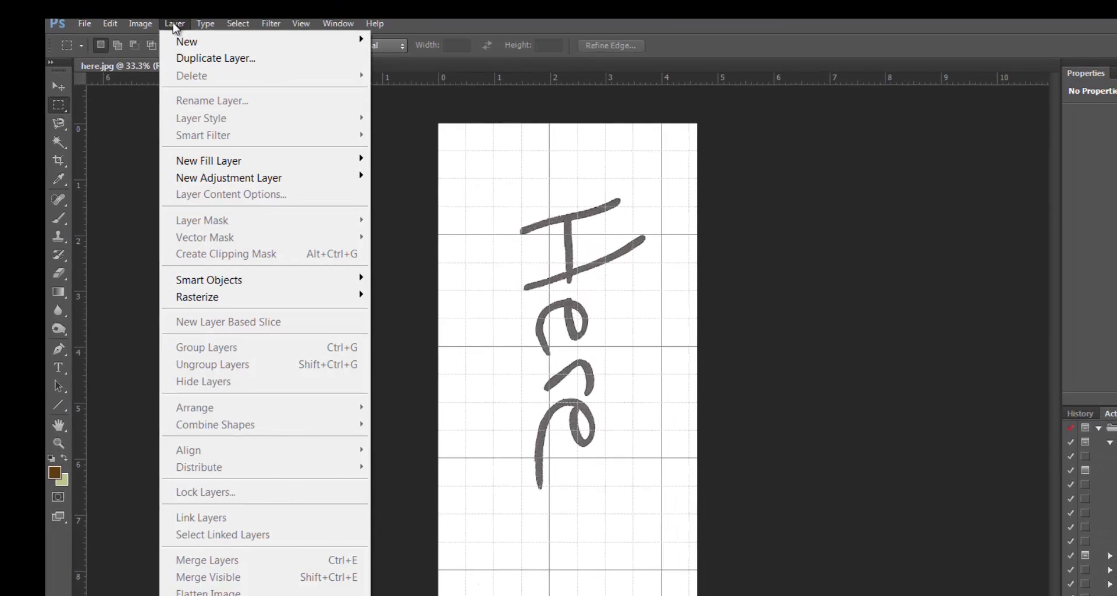
mouse_move(140, 24)
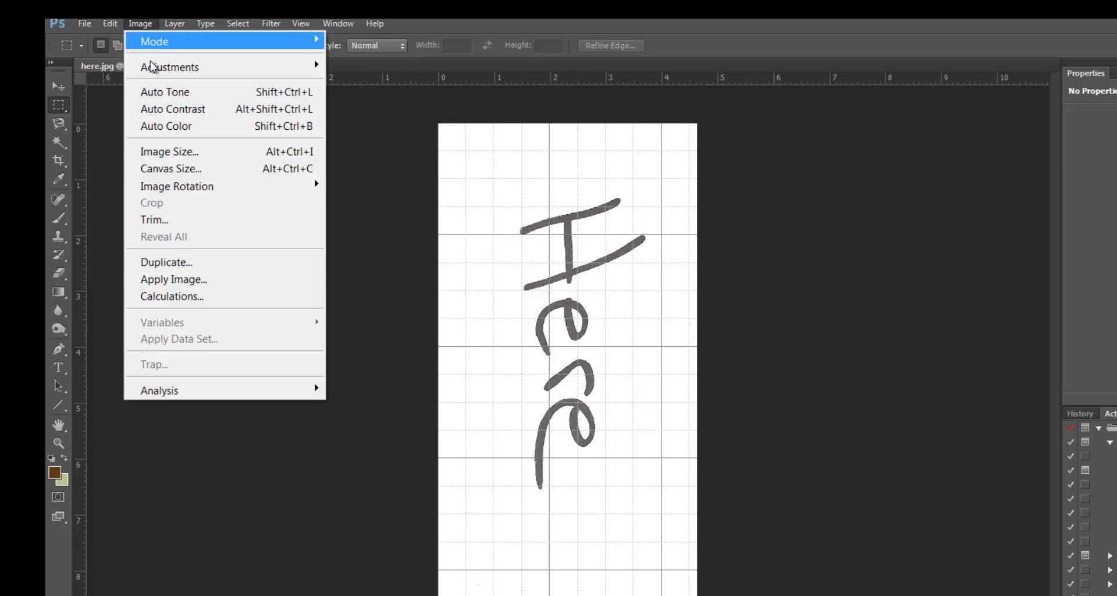
mouse_move(195, 183)
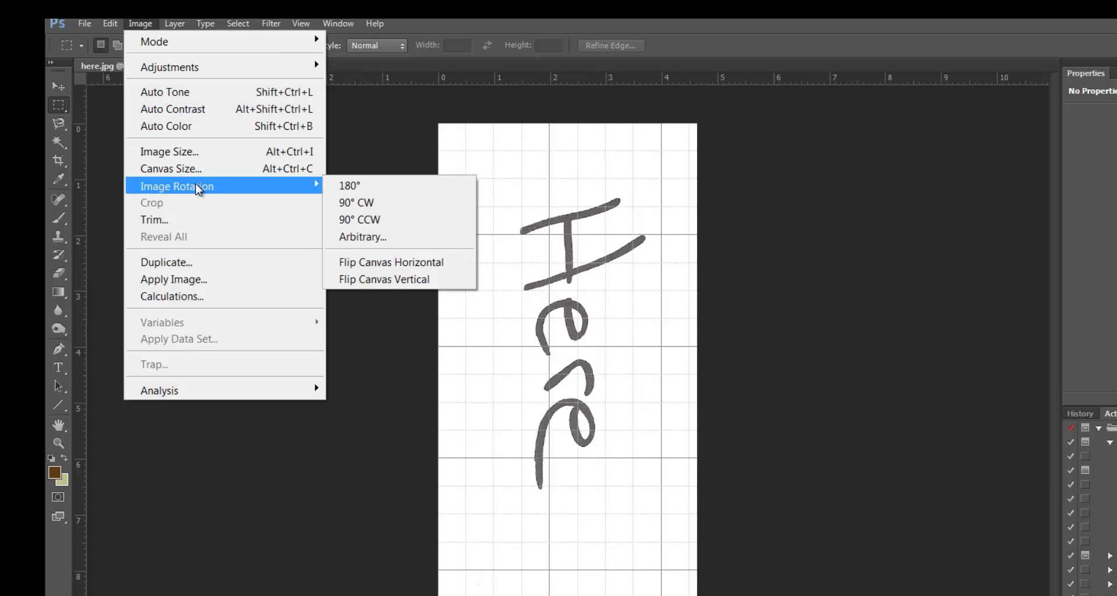
left_click(391, 205)
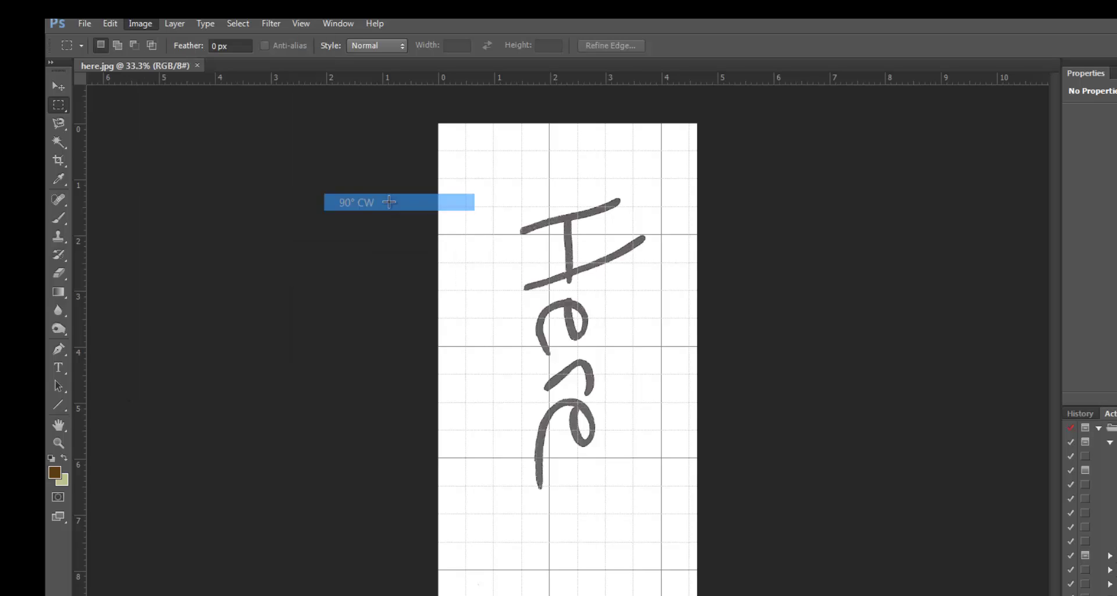
left_click(146, 25)
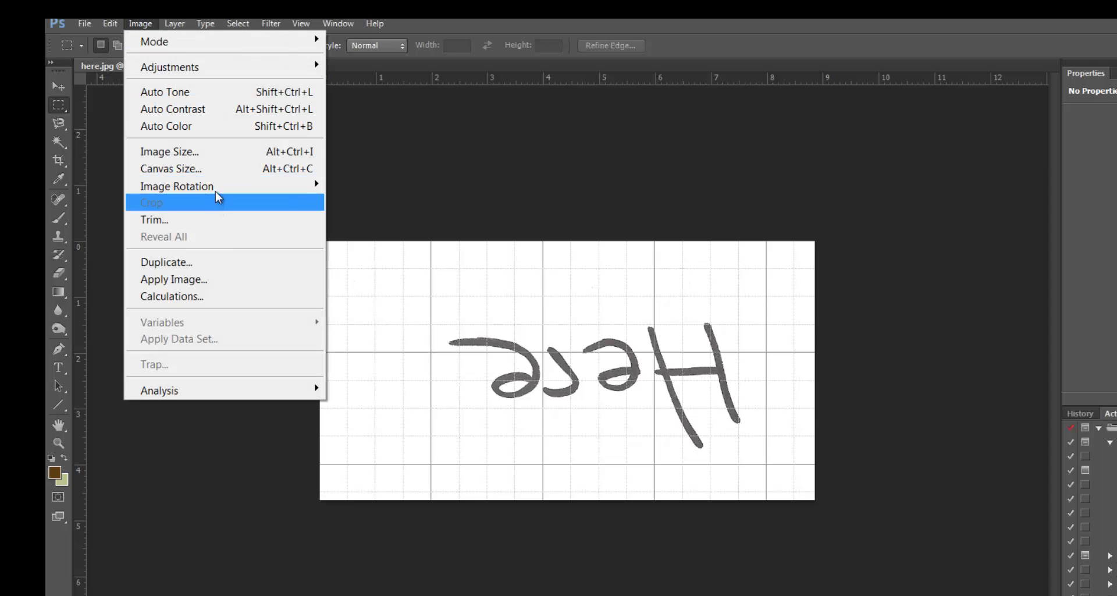
left_click(376, 186)
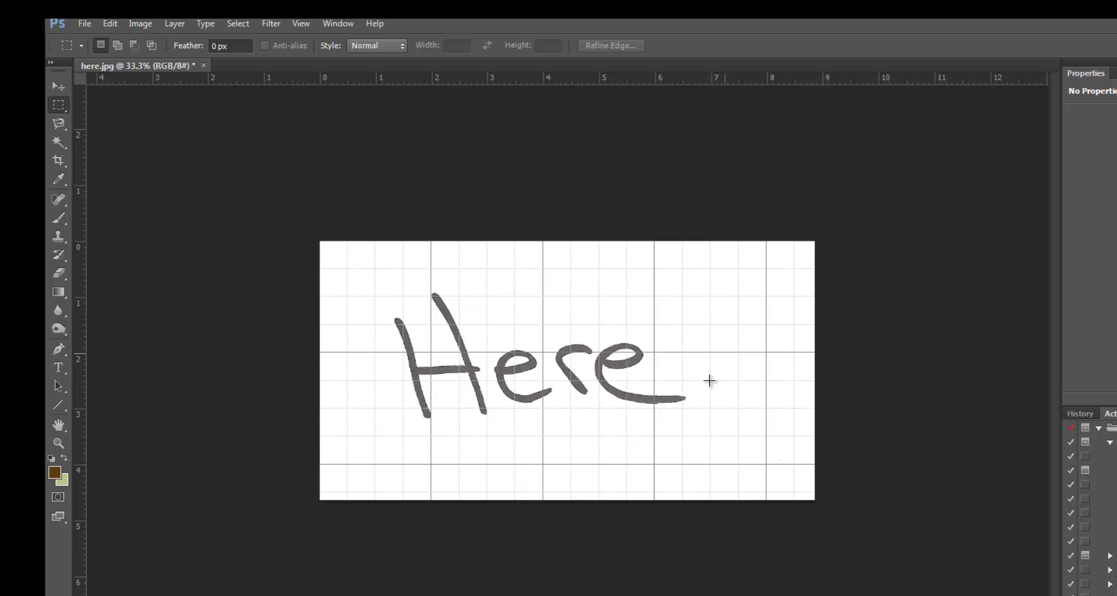
Save As to the Desktop in Photoshop PDF format with the file name here.pdf.
left_click(84, 24)
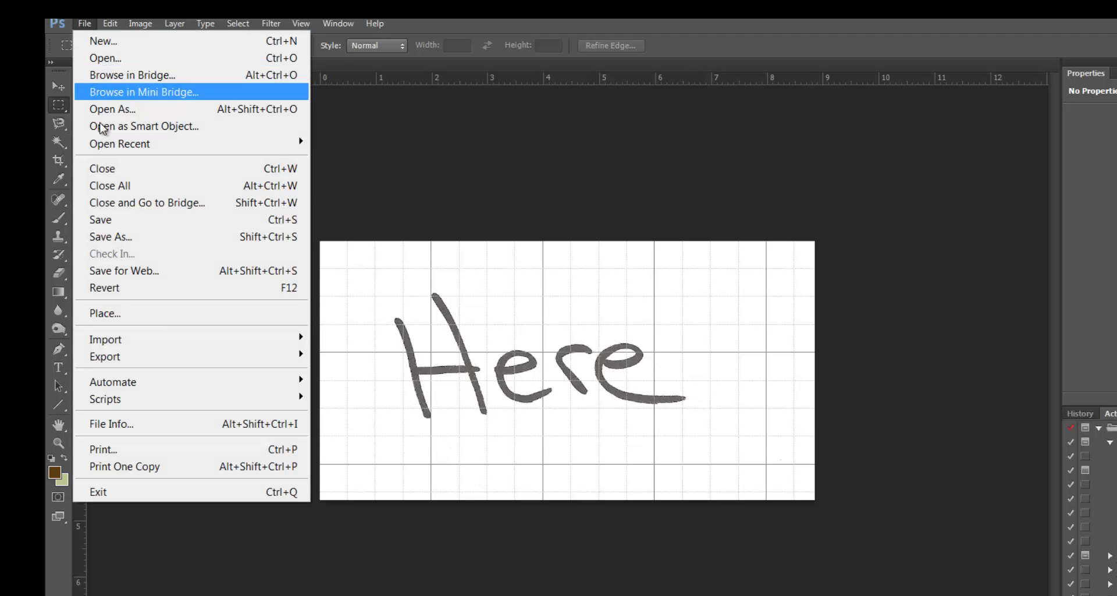
left_click(147, 241)
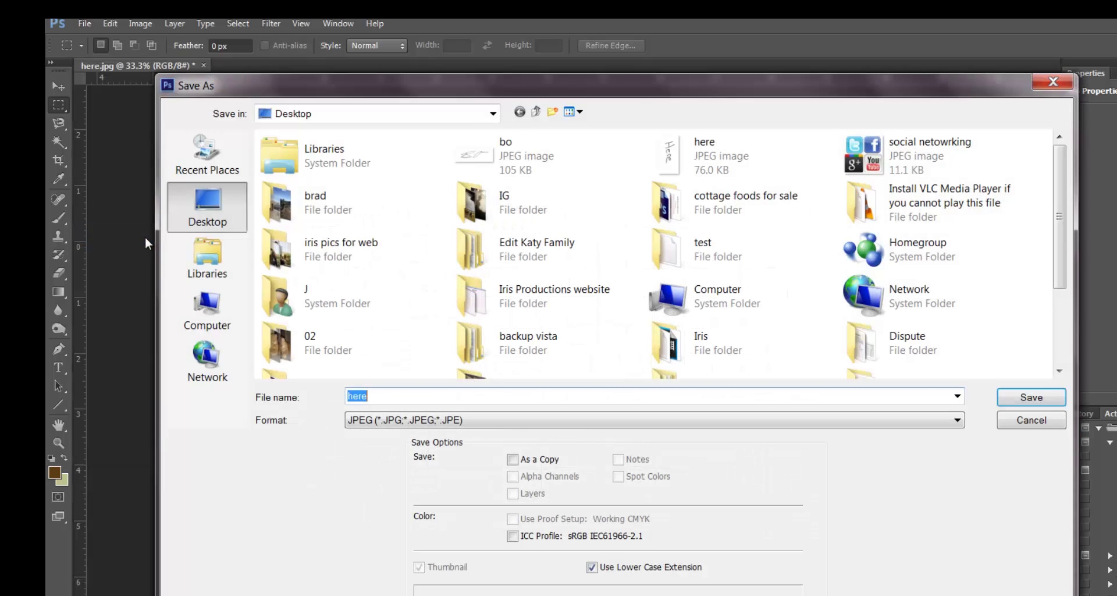
left_click(541, 420)
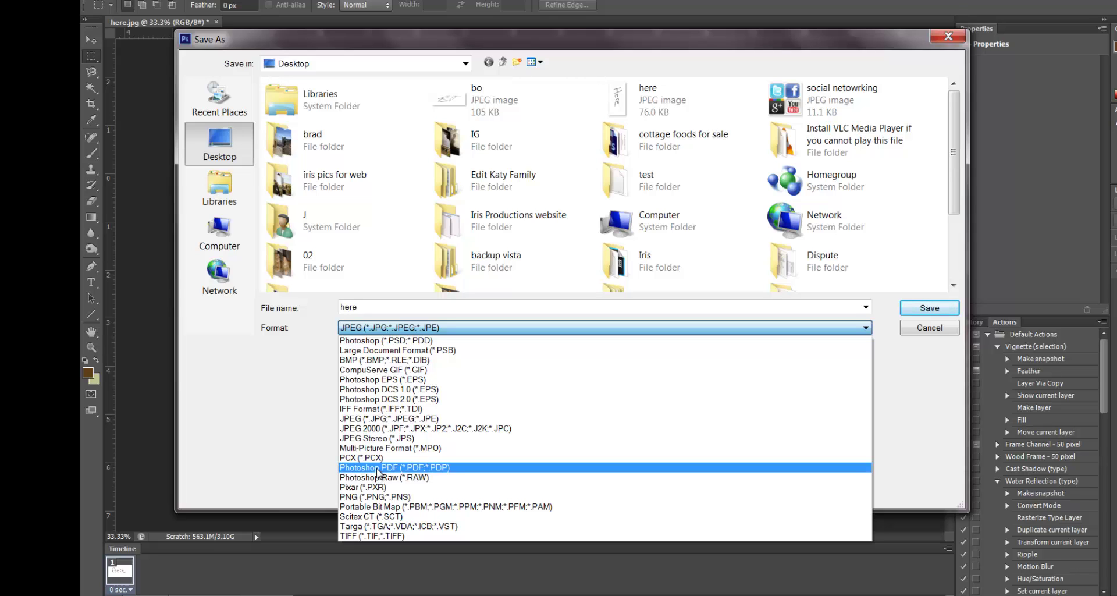
left_click(416, 469)
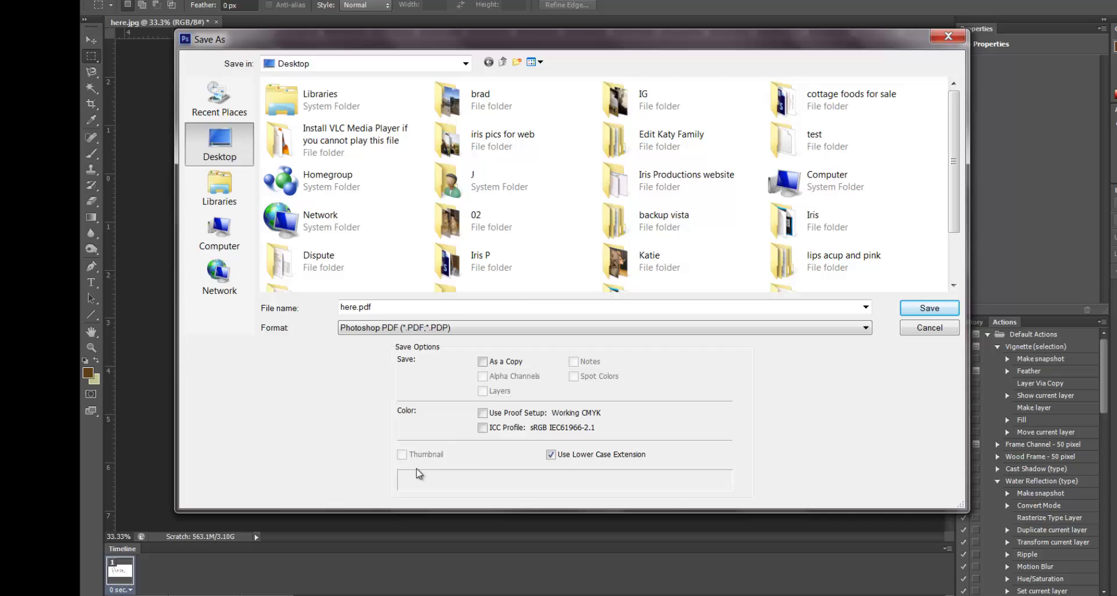
left_click(415, 306)
left_click(420, 303)
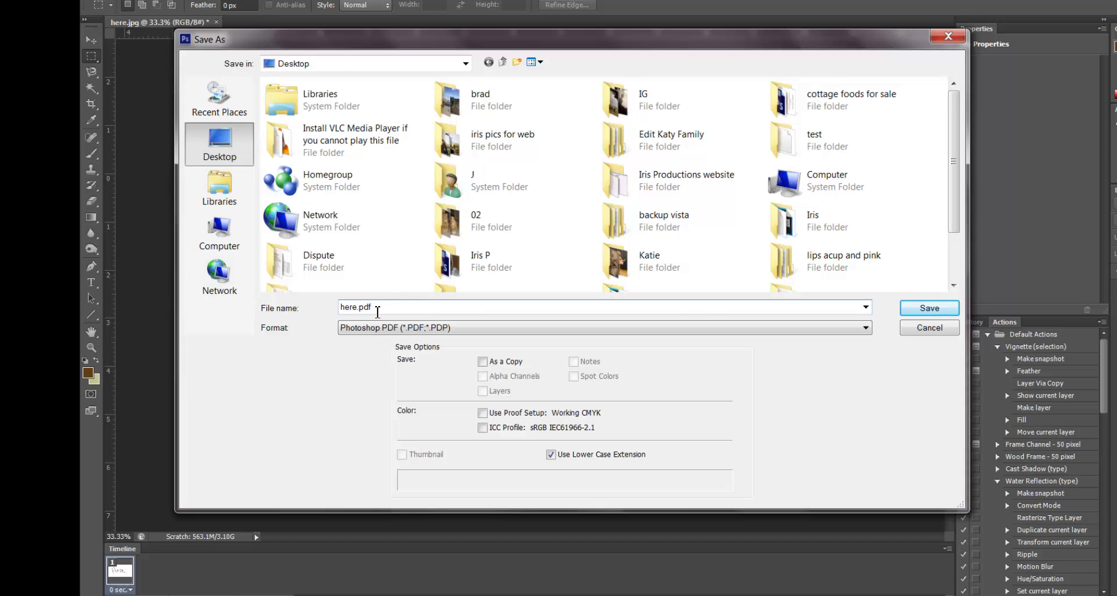
Confirm the save, accept the settings notice and write here.pdf with the High Quality Print preset.
left_click(931, 307)
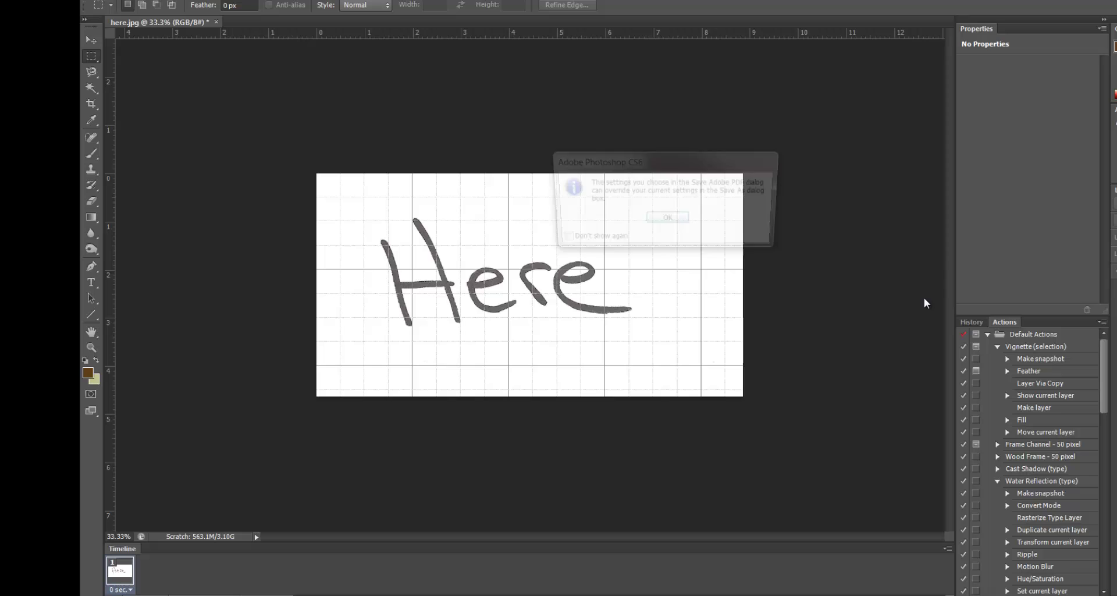
left_click(668, 221)
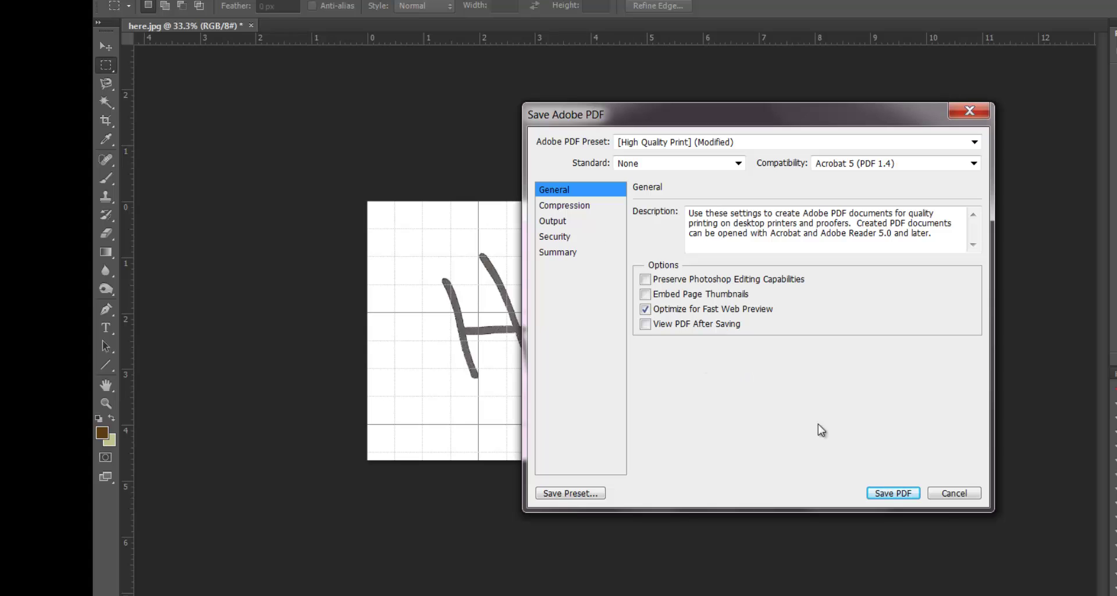
left_click(893, 493)
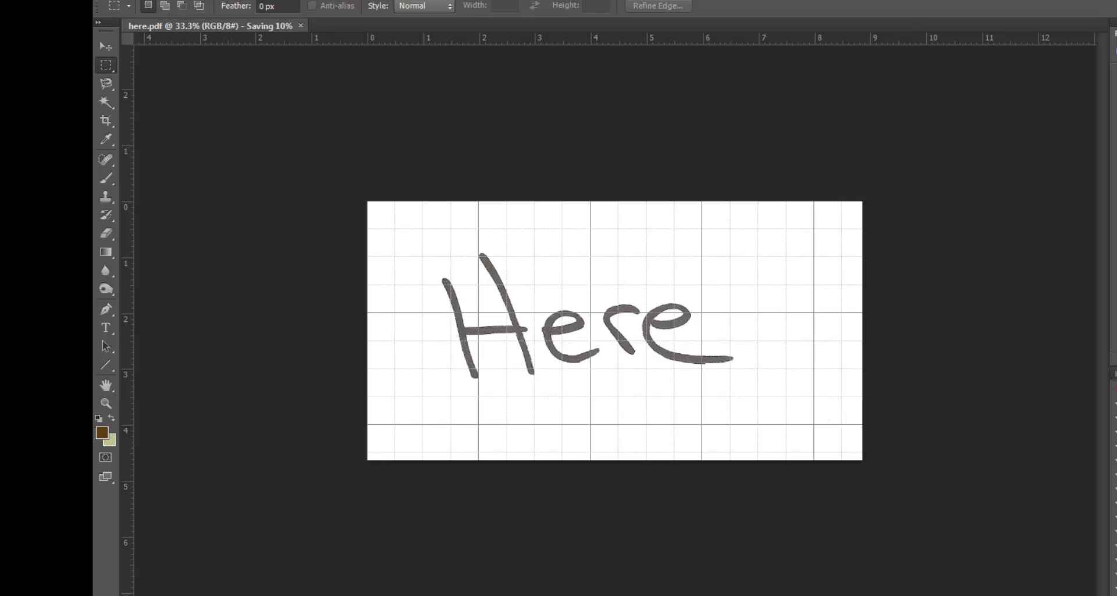
key("super+d")
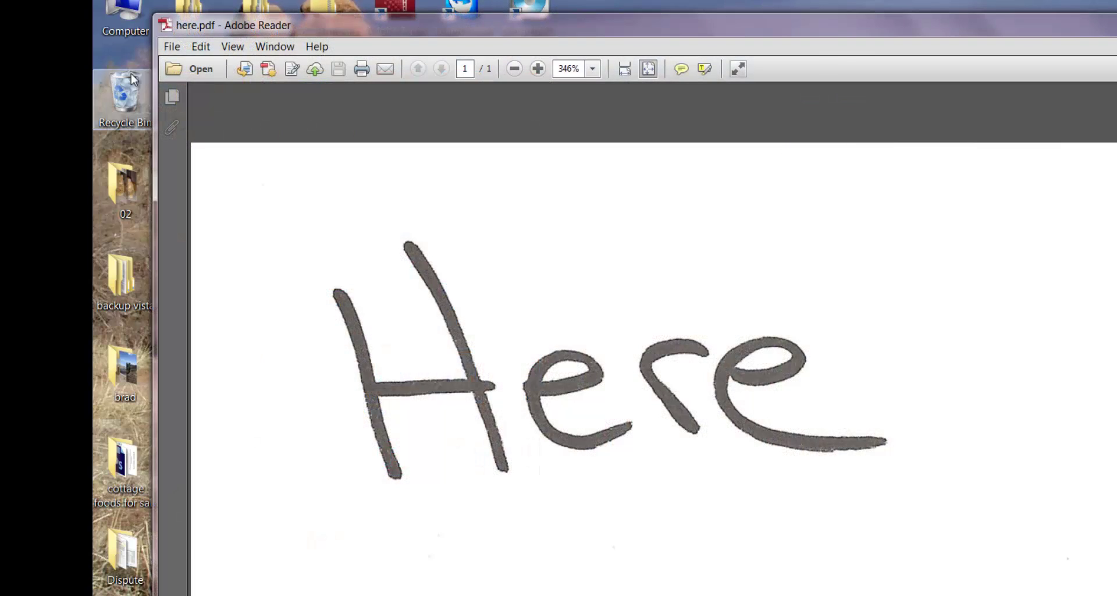
View here.pdf in Adobe Reader to confirm the handwritten 'Here' appears upright.
key("alt")
key("Escape")
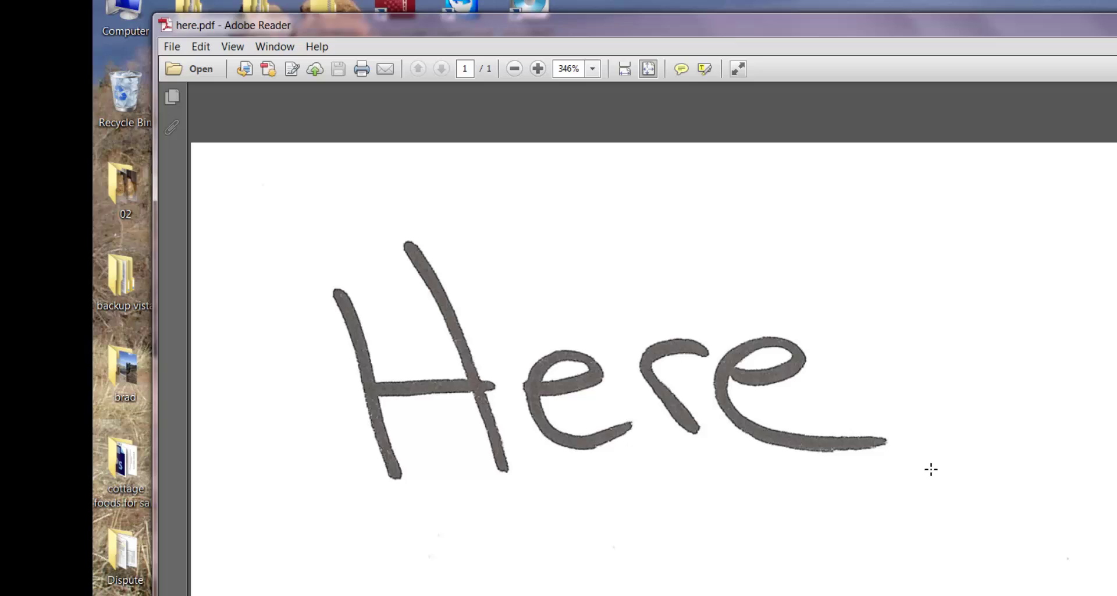